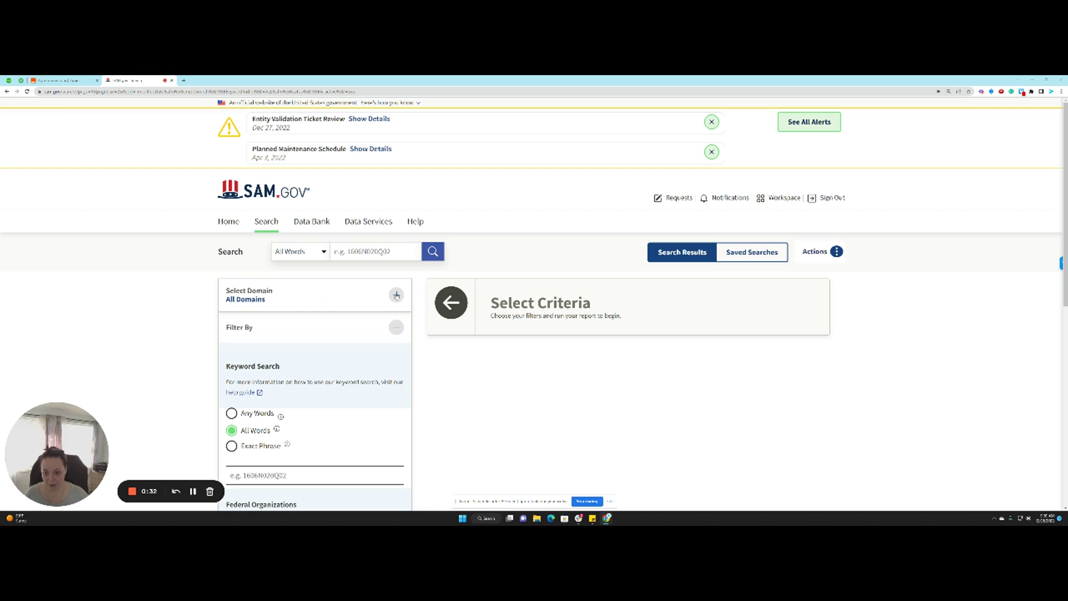
# - Choose Contract Opportunities as the search domain and scroll through its filters
pyautogui.click(397, 295)
pyautogui.scroll(-1, 335, 271)
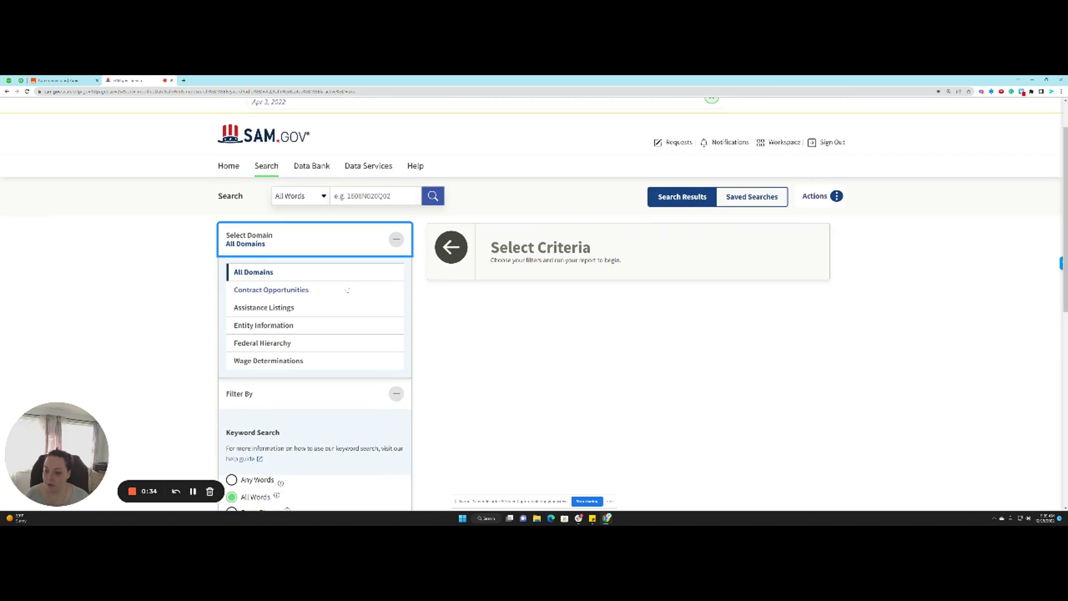
pyautogui.click(342, 283)
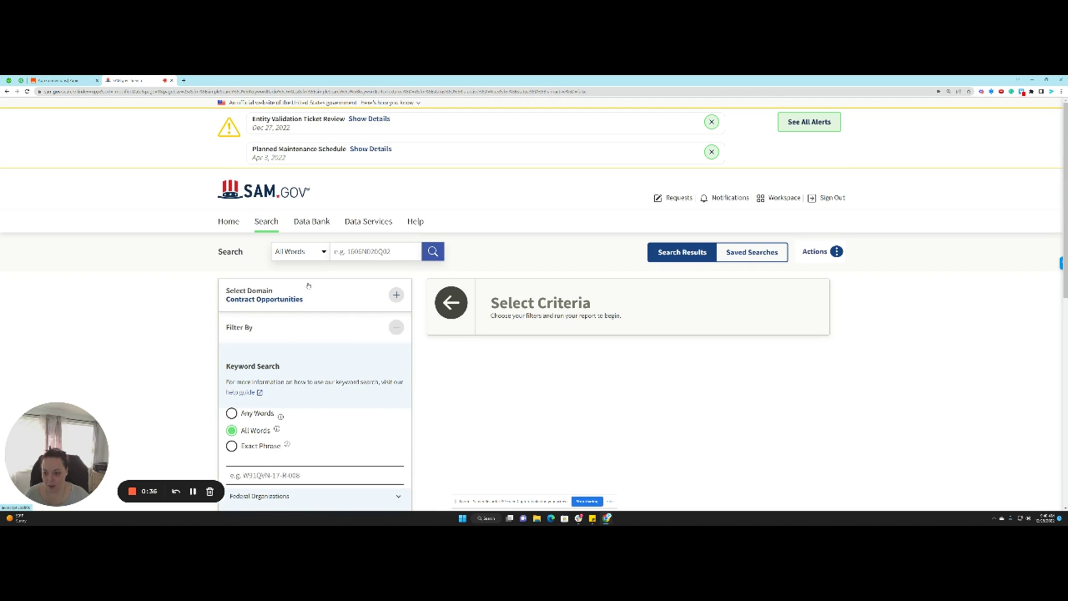
pyautogui.scroll(-3, 352, 340)
pyautogui.scroll(-1, 348, 337)
pyautogui.scroll(-1, 345, 334)
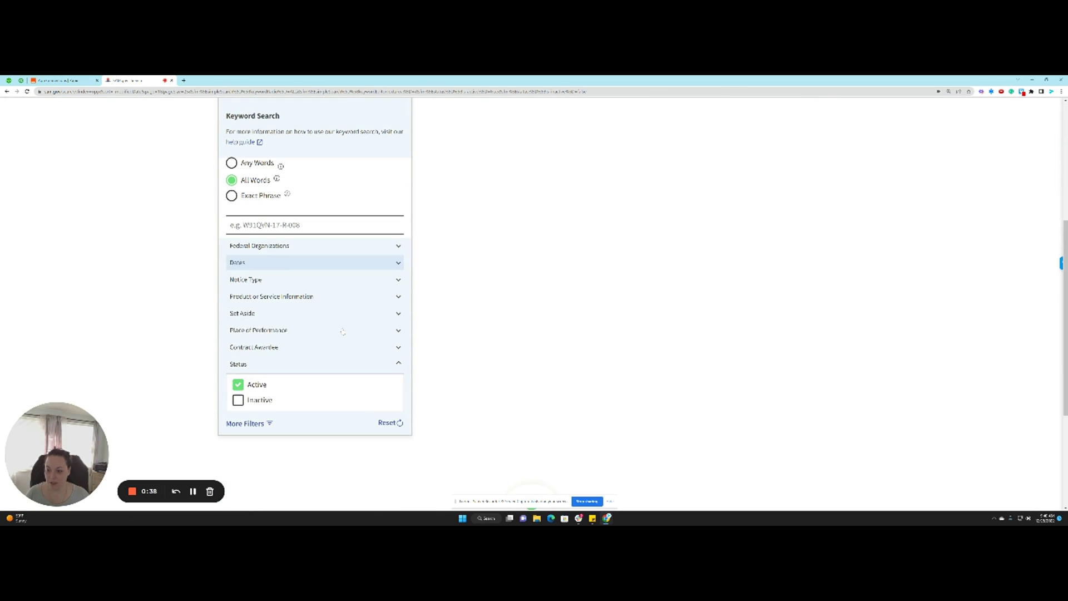
pyautogui.scroll(1, 343, 332)
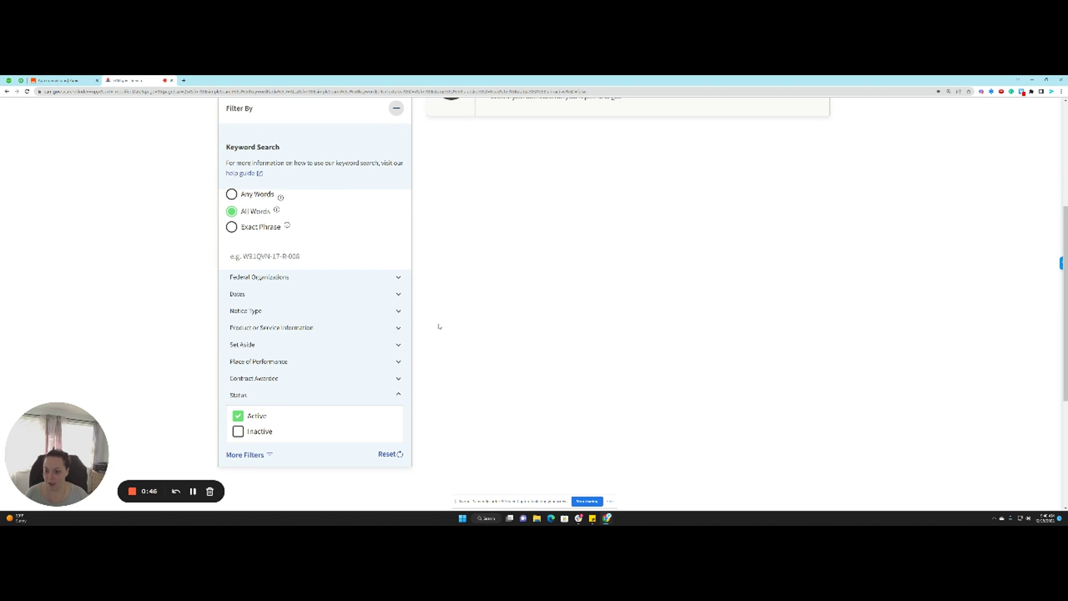
pyautogui.scroll(2, 440, 327)
# - Run a keyword search for 'system engineer', returning about 3,316 active results
pyautogui.scroll(-1, 334, 288)
pyautogui.click(325, 286)
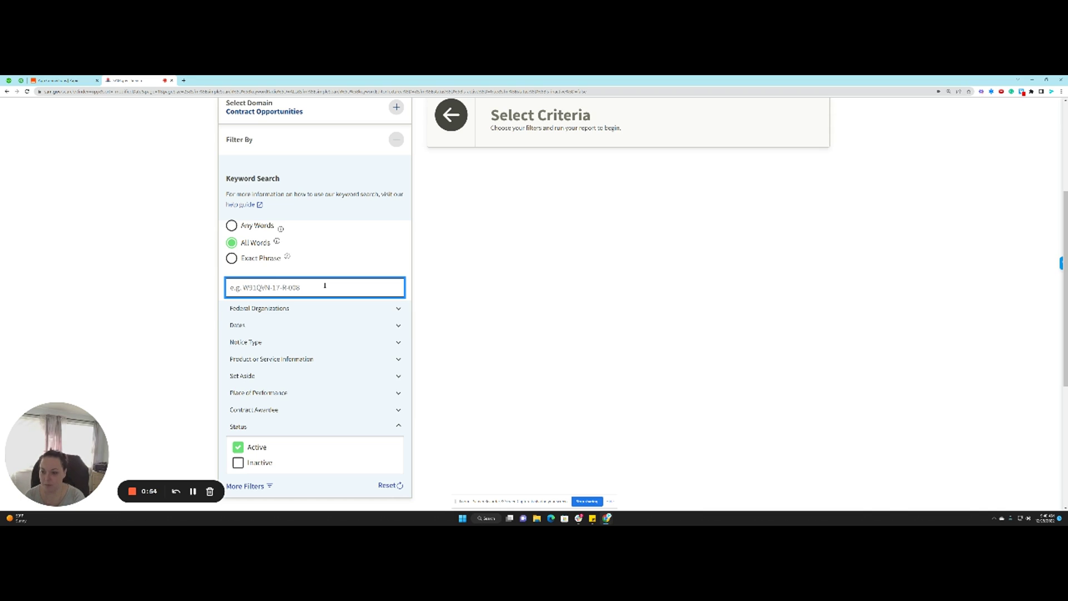
pyautogui.write('system engineer')
pyautogui.press('Return')
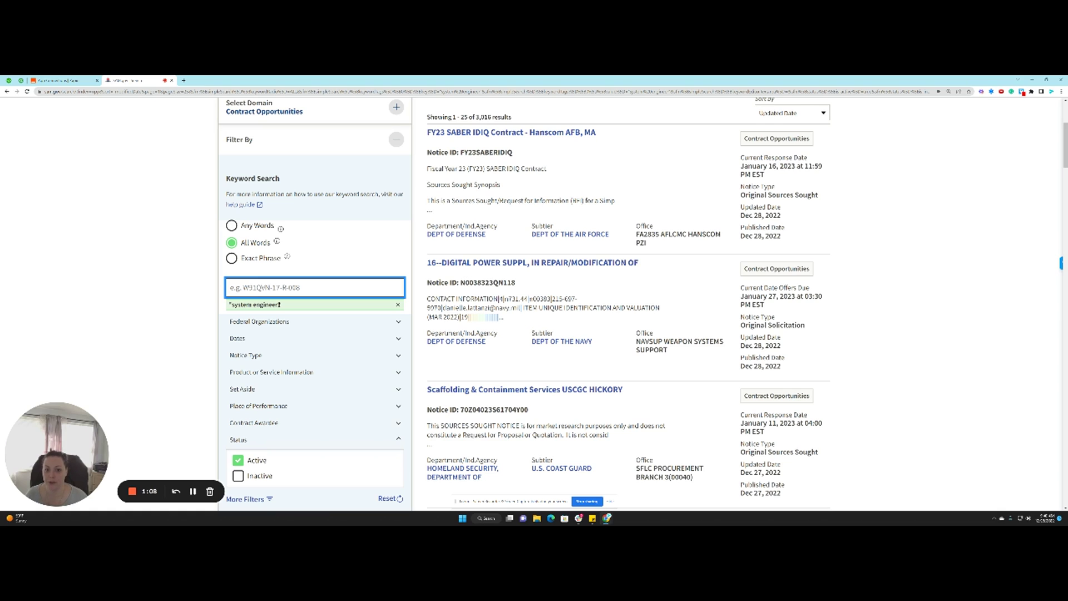
# - Filter Notice Type to Sources Sought, Special Notice and Presolicitation
pyautogui.click(260, 355)
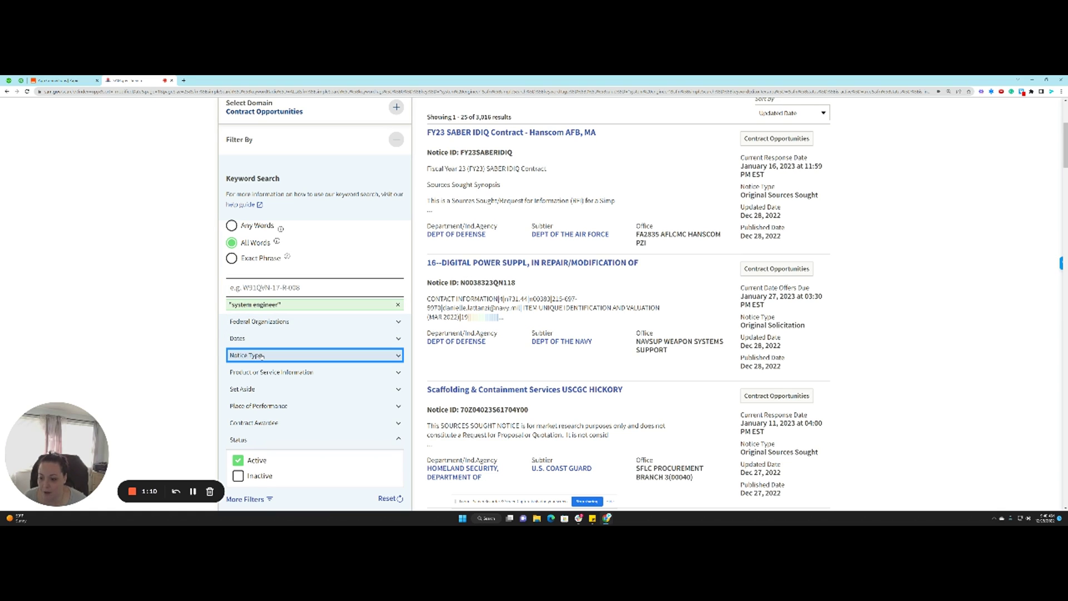
pyautogui.scroll(-1, 266, 333)
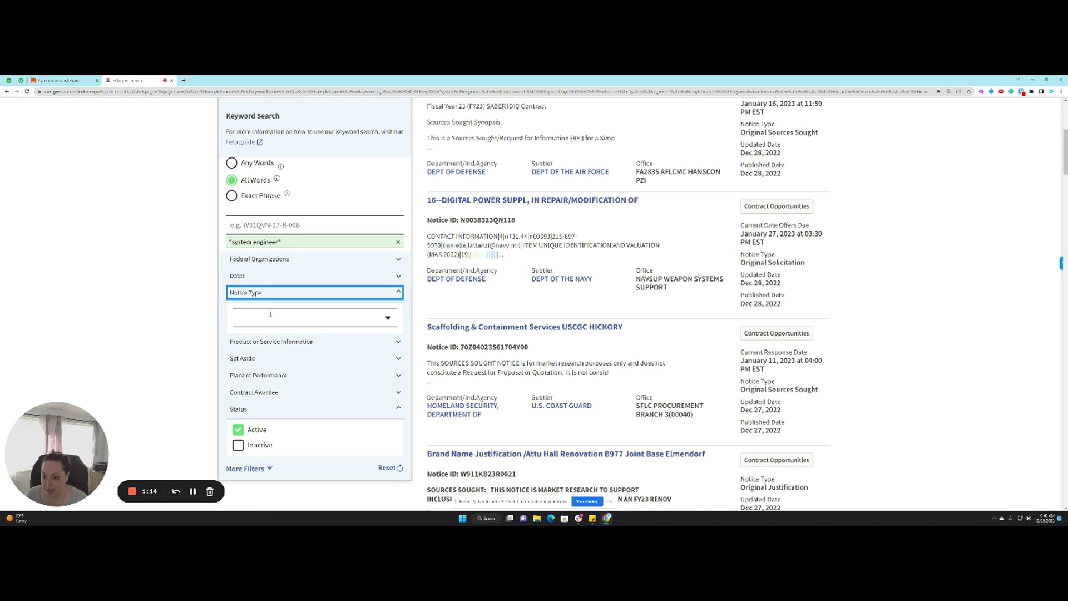
pyautogui.click(270, 314)
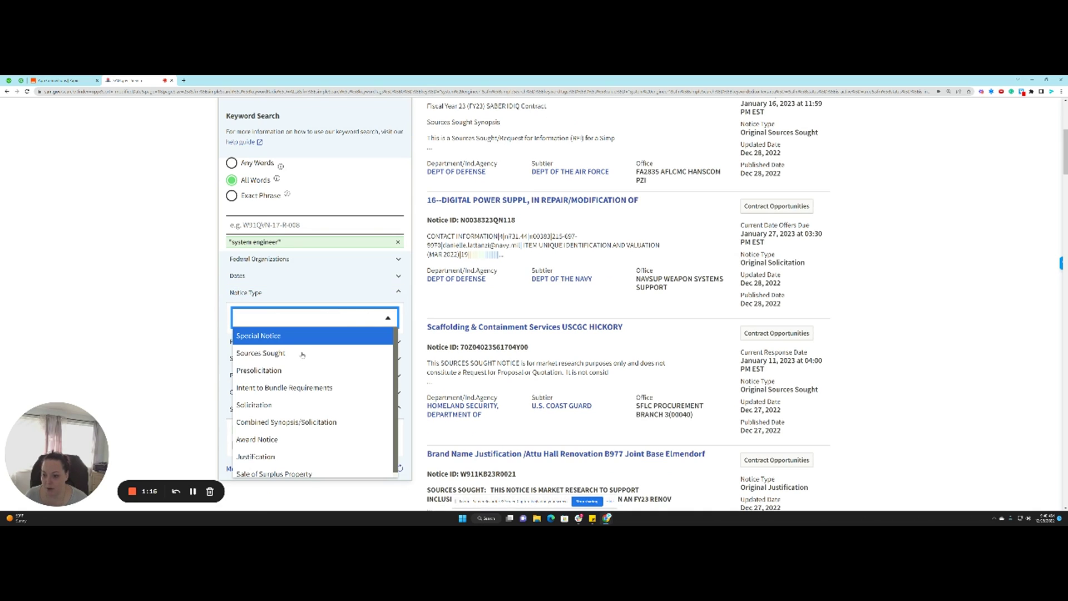
pyautogui.click(302, 353)
pyautogui.click(321, 323)
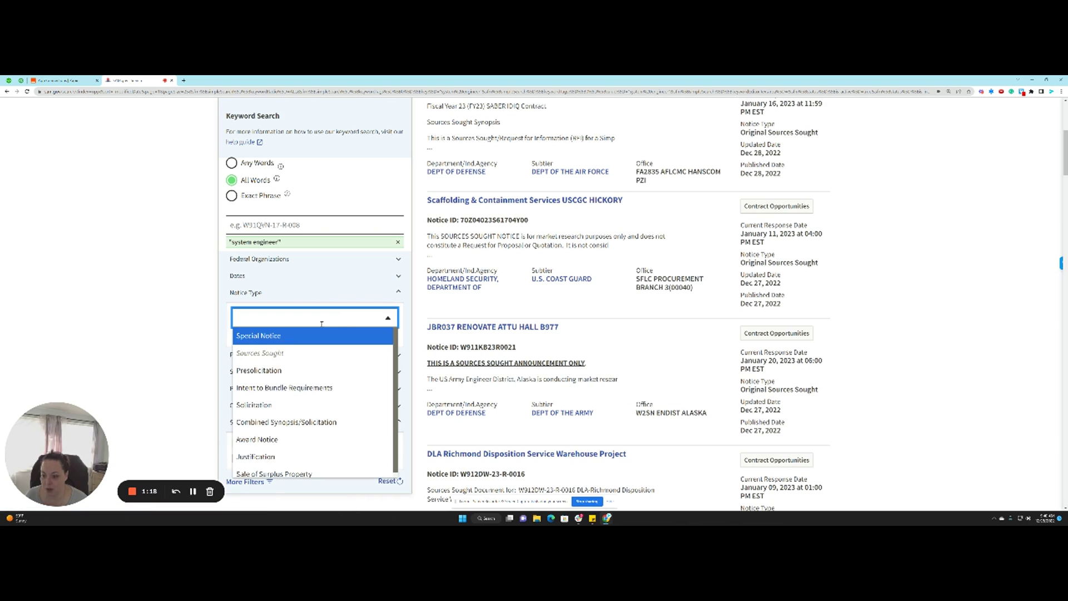
pyautogui.click(289, 336)
pyautogui.click(325, 317)
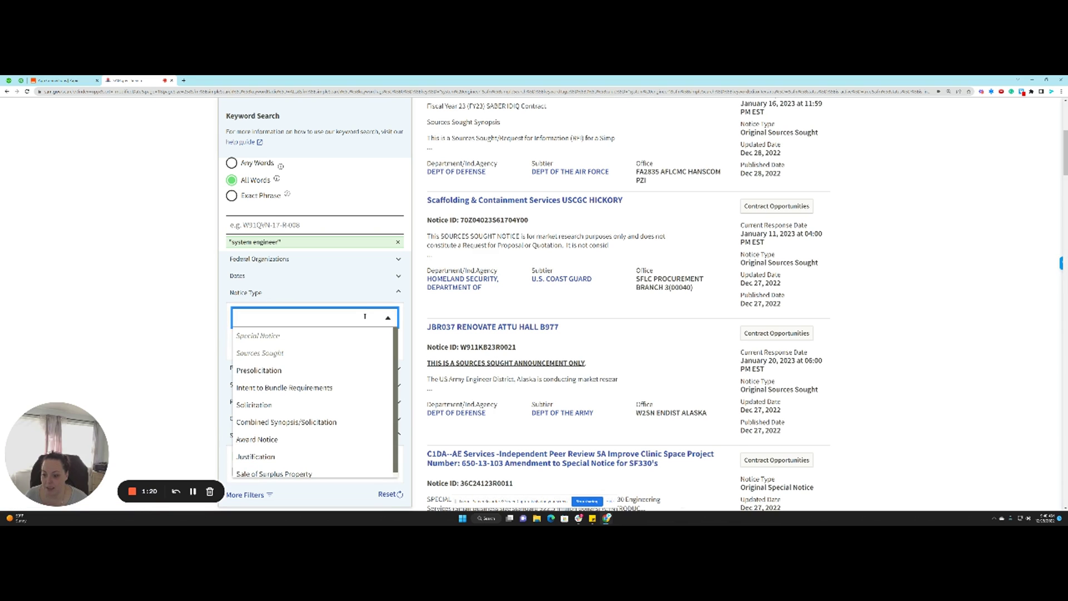
pyautogui.click(327, 370)
pyautogui.click(328, 317)
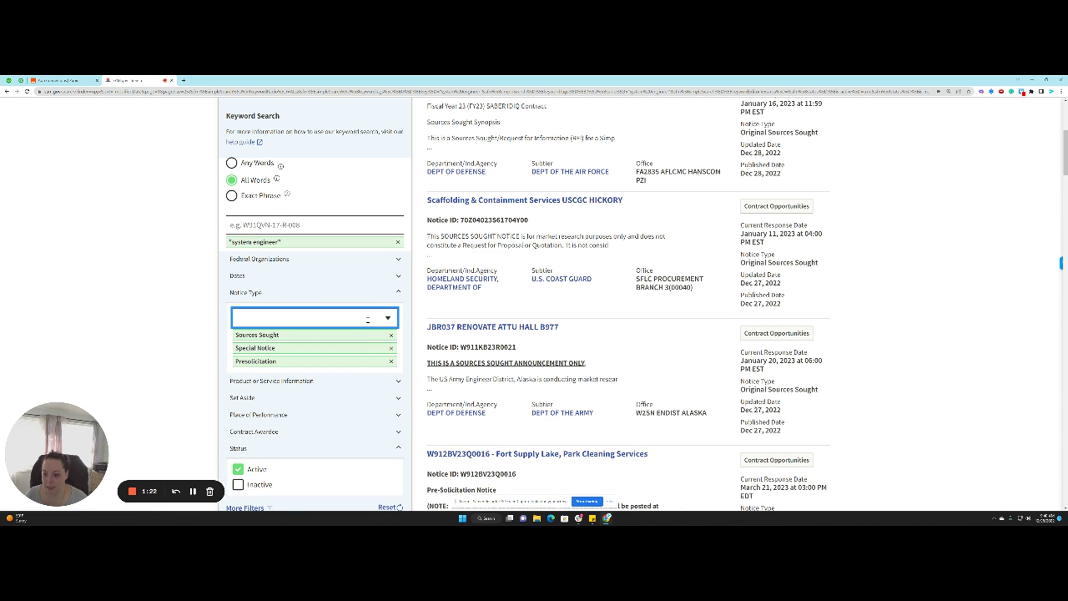
pyautogui.click(305, 226)
# - Add 'rfi' as a keyword and limit responses due to the next 3 months
pyautogui.write('rfi')
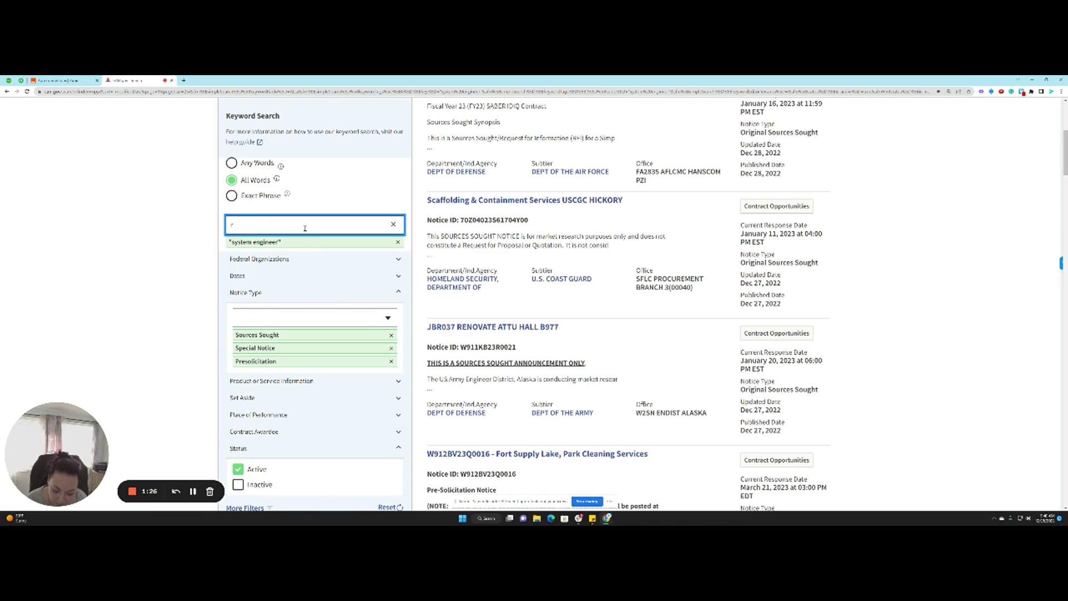
pyautogui.press('Return')
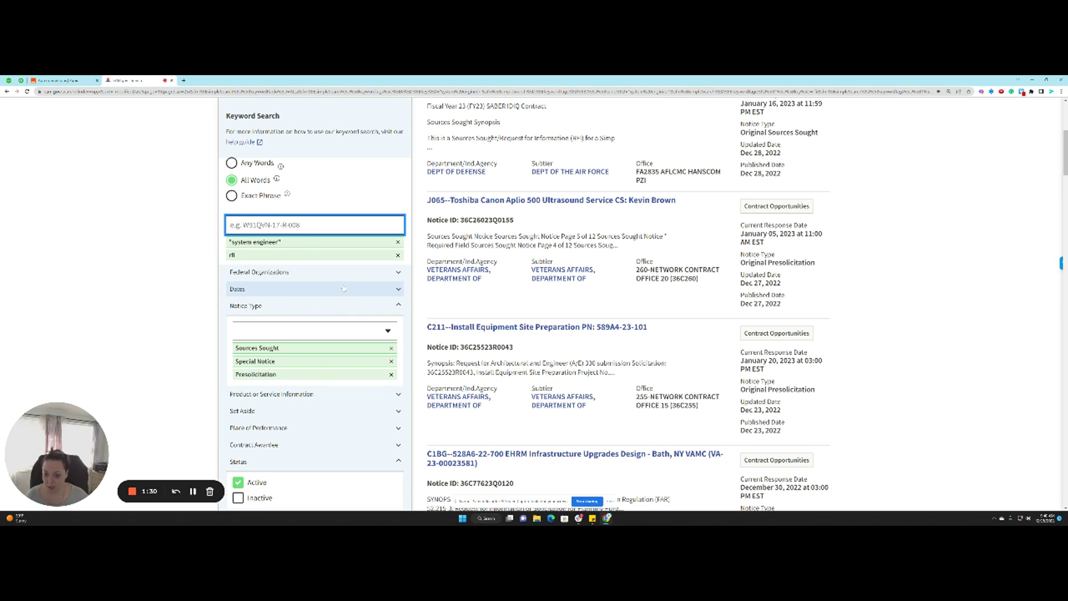
pyautogui.click(389, 289)
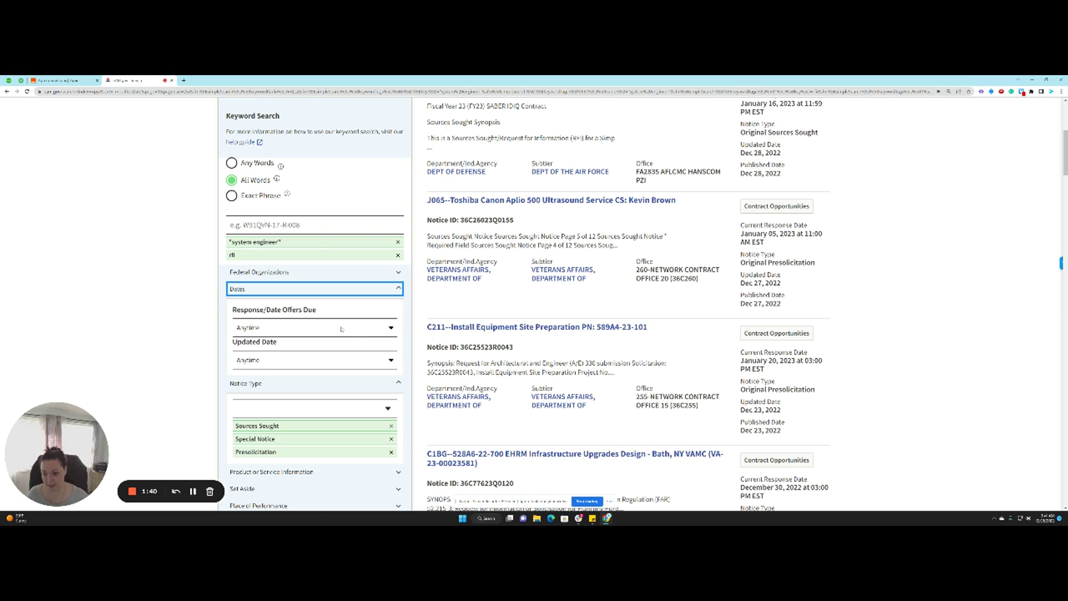
pyautogui.click(311, 328)
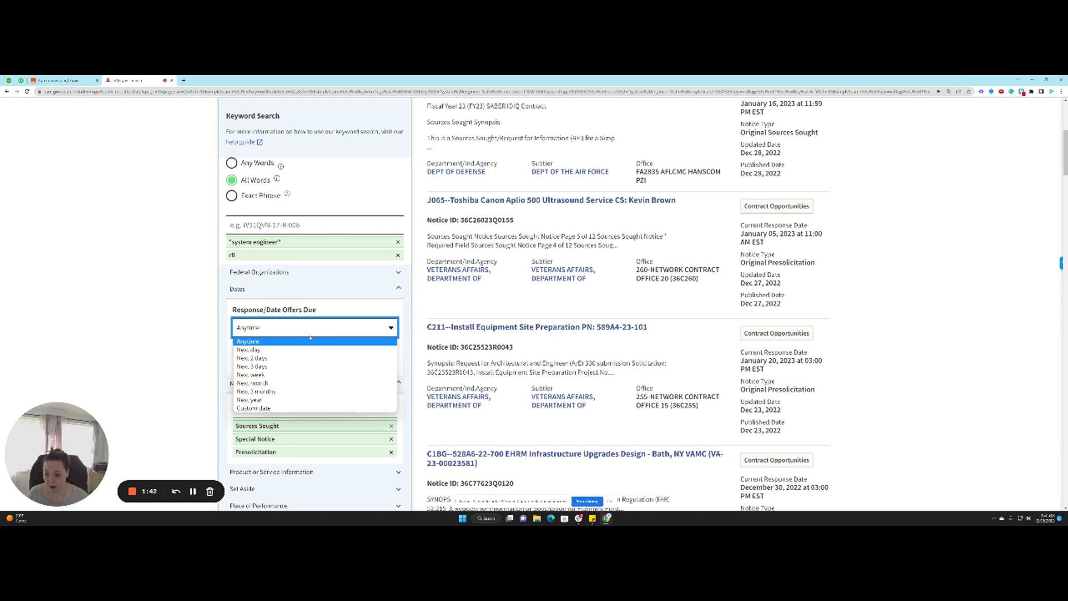
pyautogui.click(304, 391)
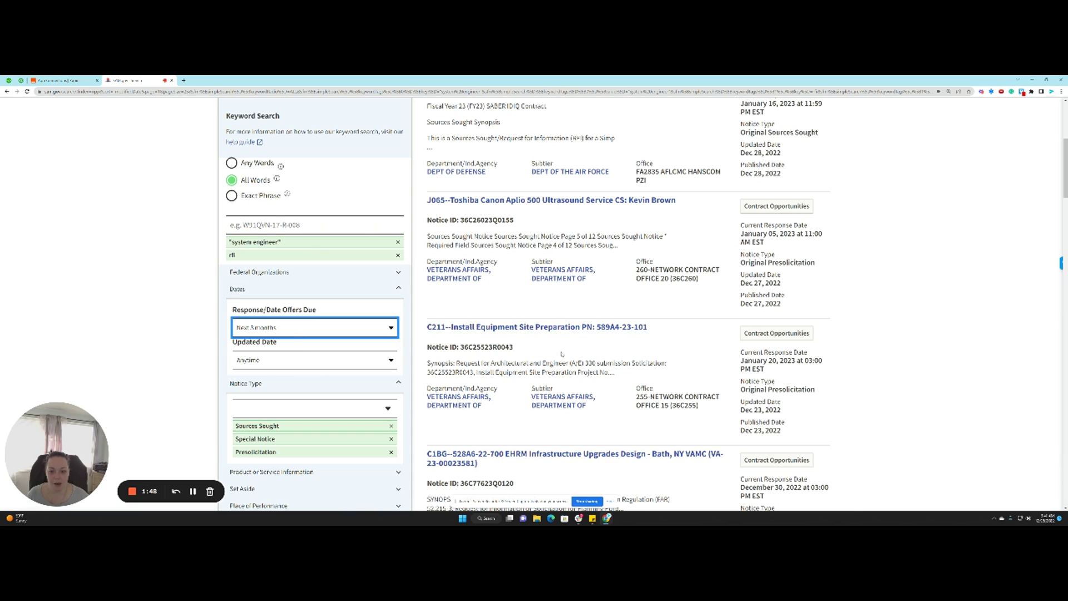
pyautogui.scroll(4, 556, 362)
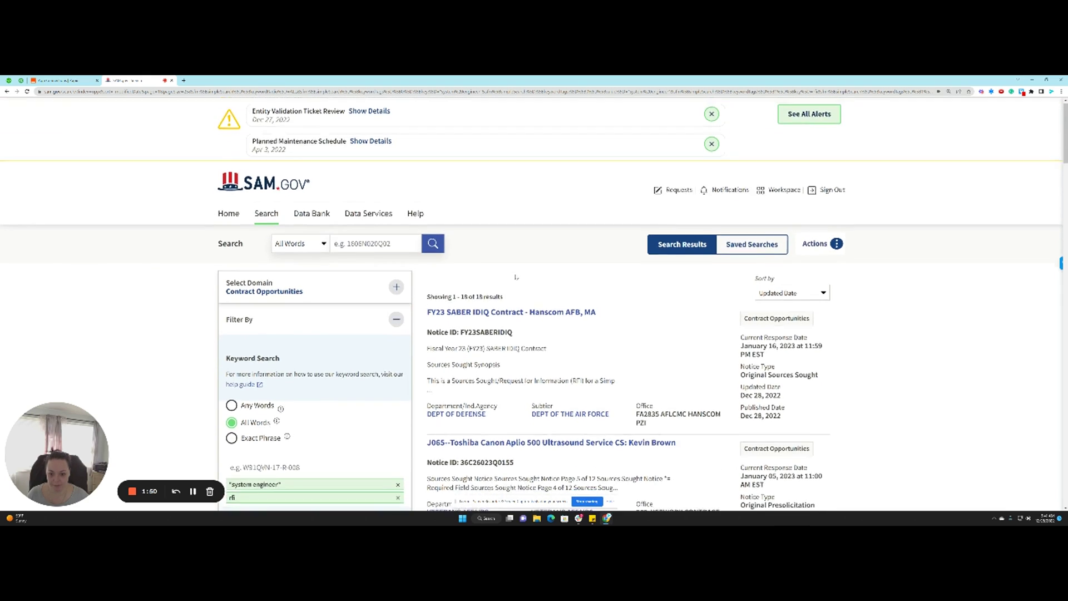
pyautogui.scroll(-2, 560, 377)
pyautogui.tripleClick(480, 211)
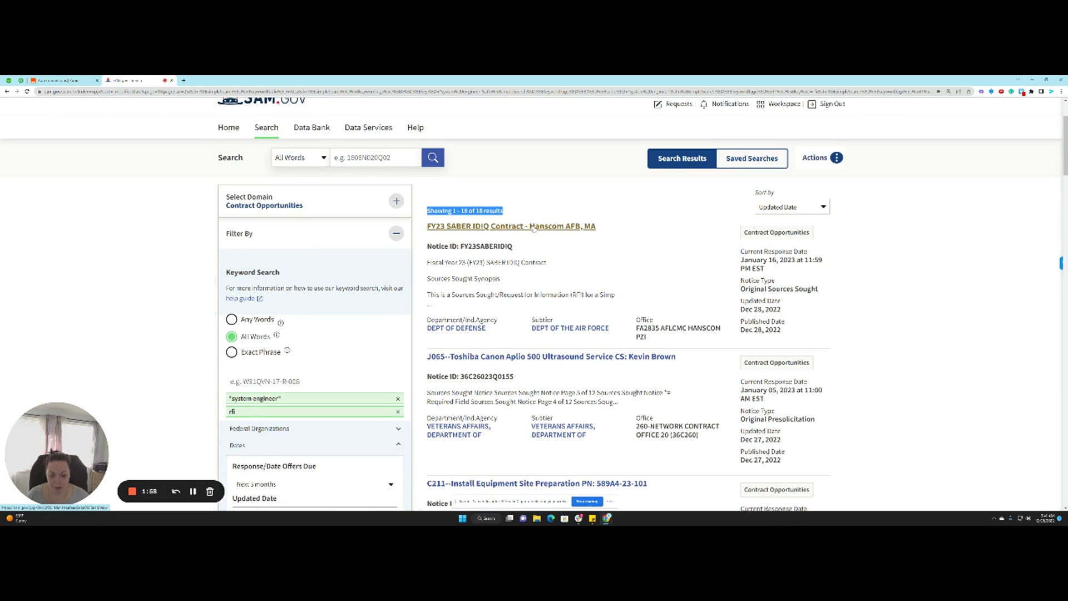
pyautogui.scroll(-2, 616, 265)
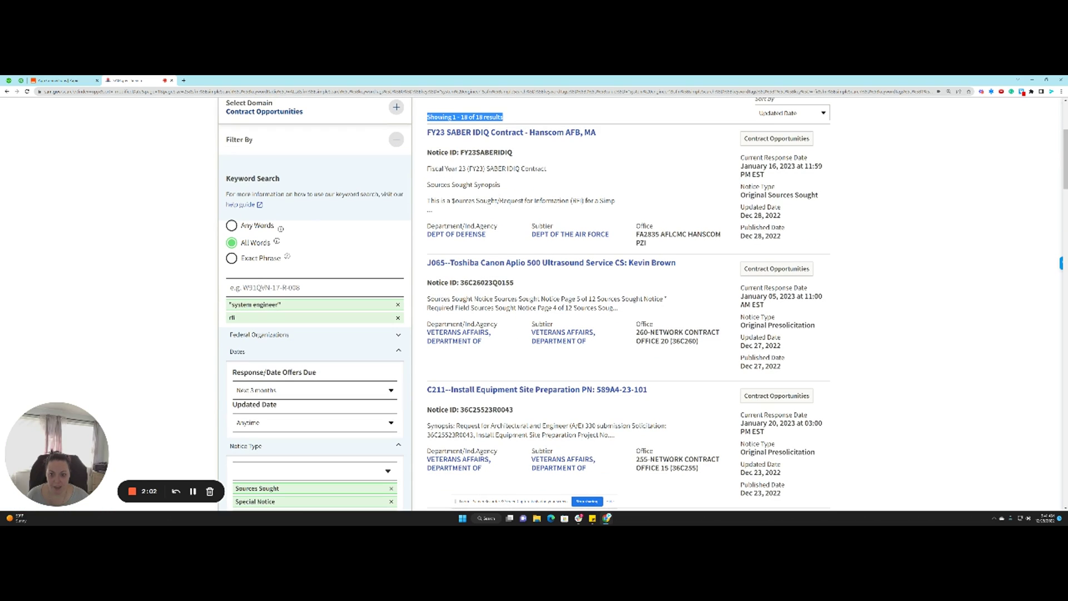
pyautogui.moveTo(452, 200); pyautogui.dragTo(588, 202)
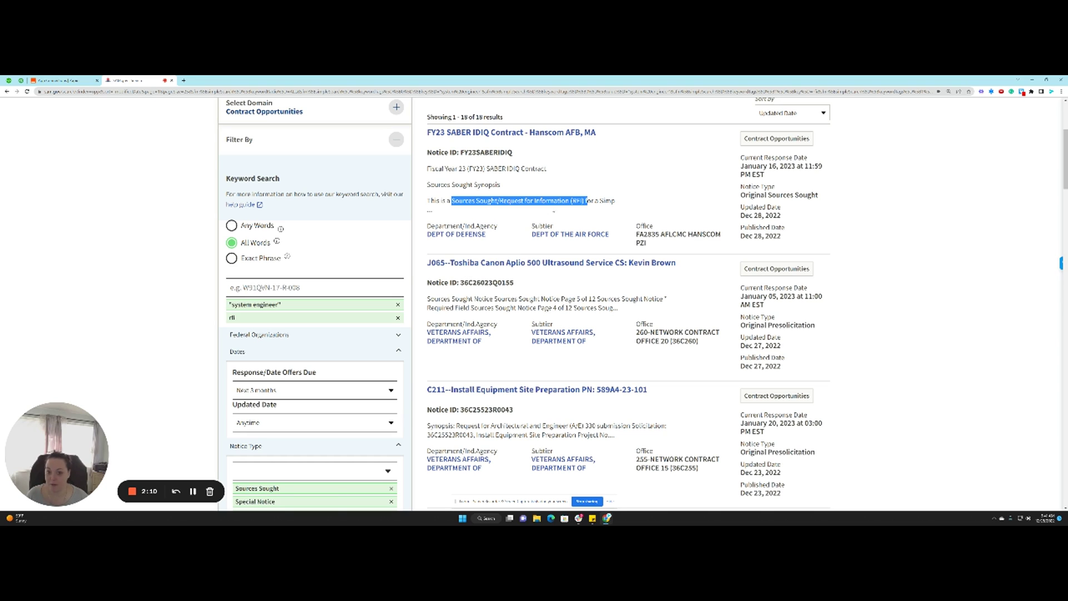
pyautogui.scroll(1, 654, 276)
pyautogui.click(639, 207)
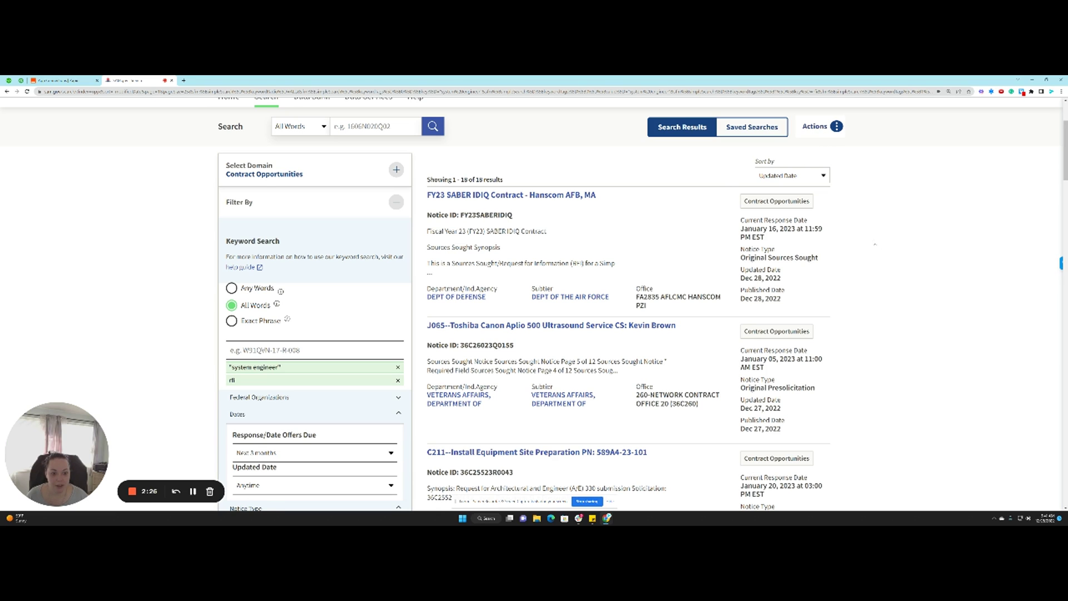
# - Save the 15-result search as 'system engineer early engagement' from the Actions menu
pyautogui.scroll(1, 874, 243)
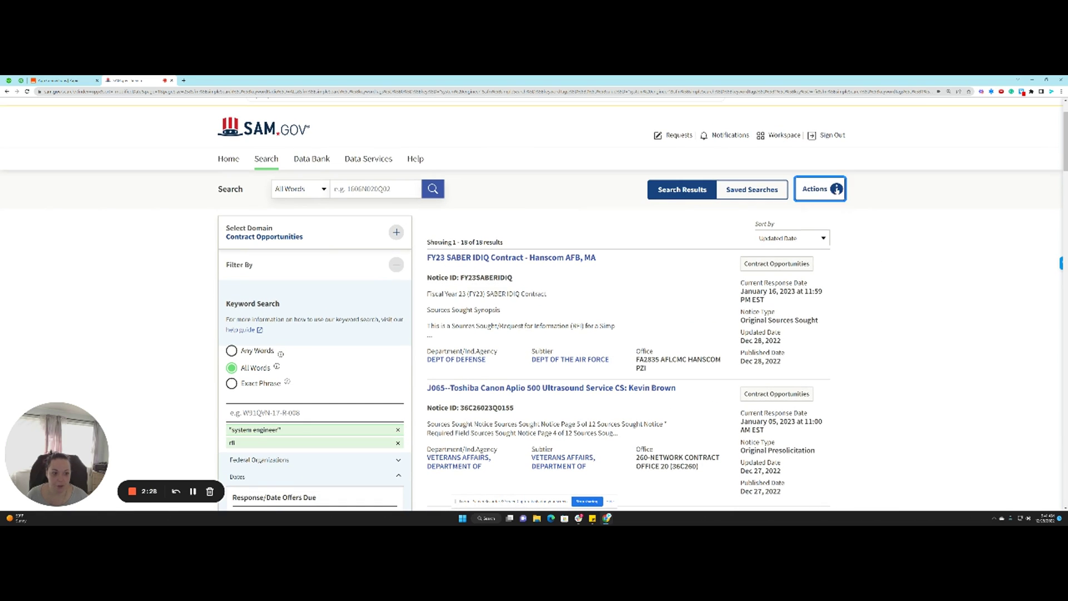
pyautogui.click(836, 189)
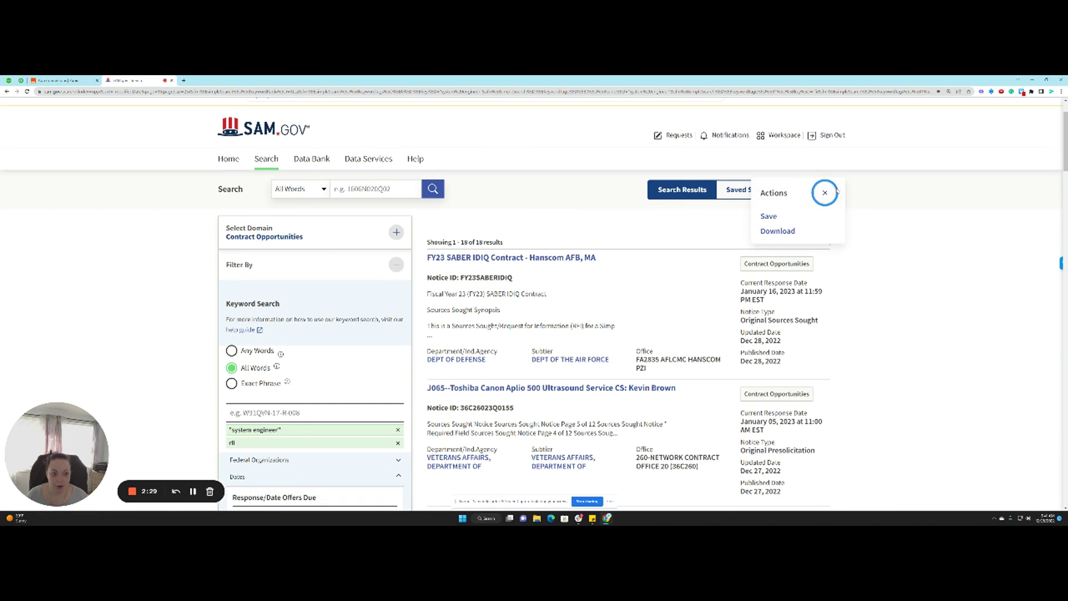
pyautogui.click(768, 216)
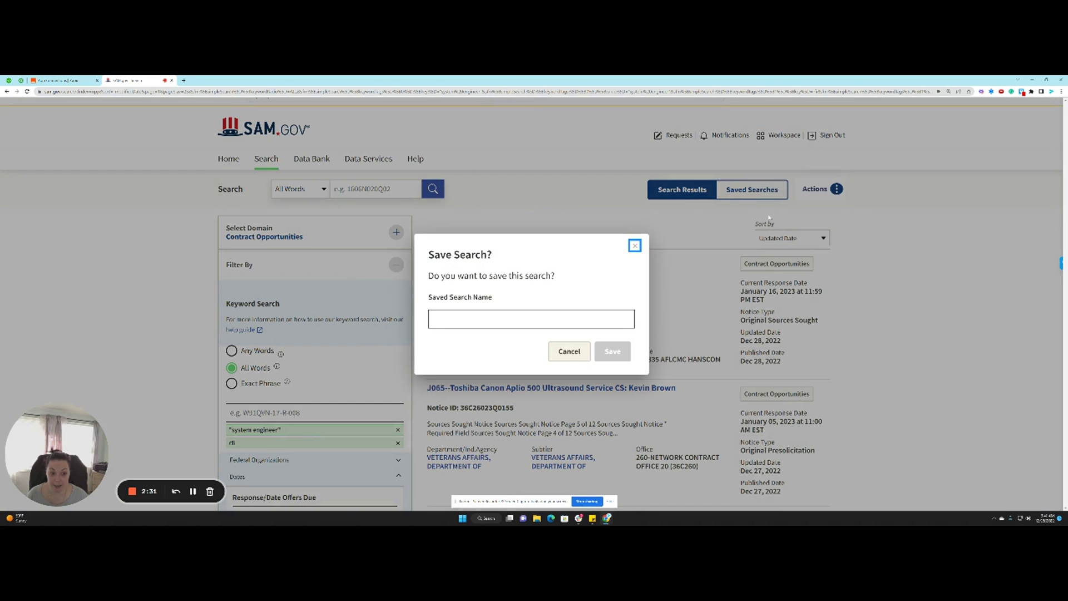
pyautogui.click(500, 319)
pyautogui.write('syste')
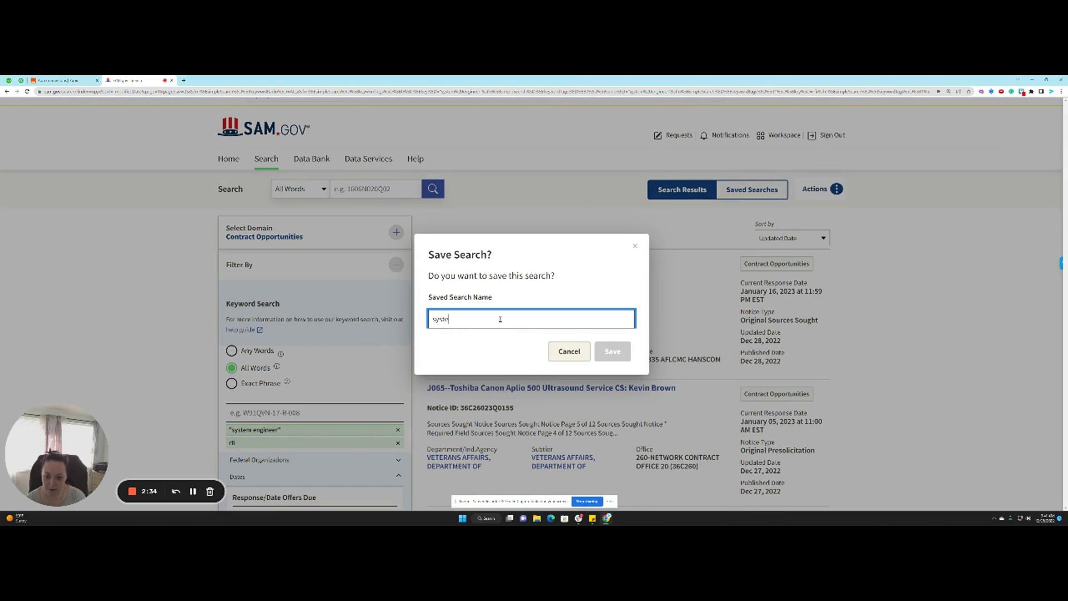
pyautogui.write('m')
pyautogui.write(' engineer')
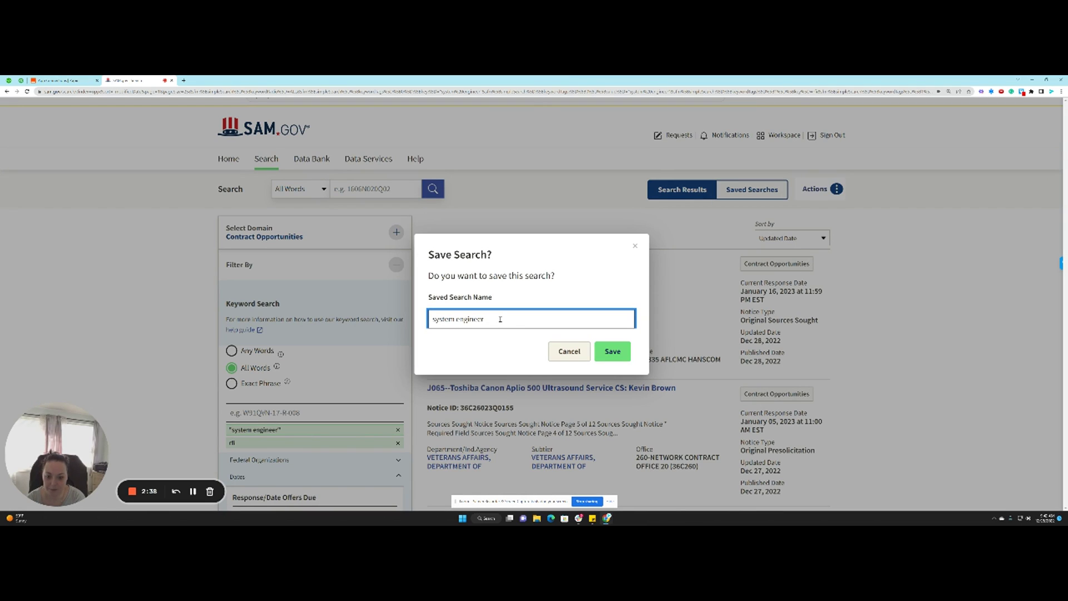
pyautogui.write(' early engagement')
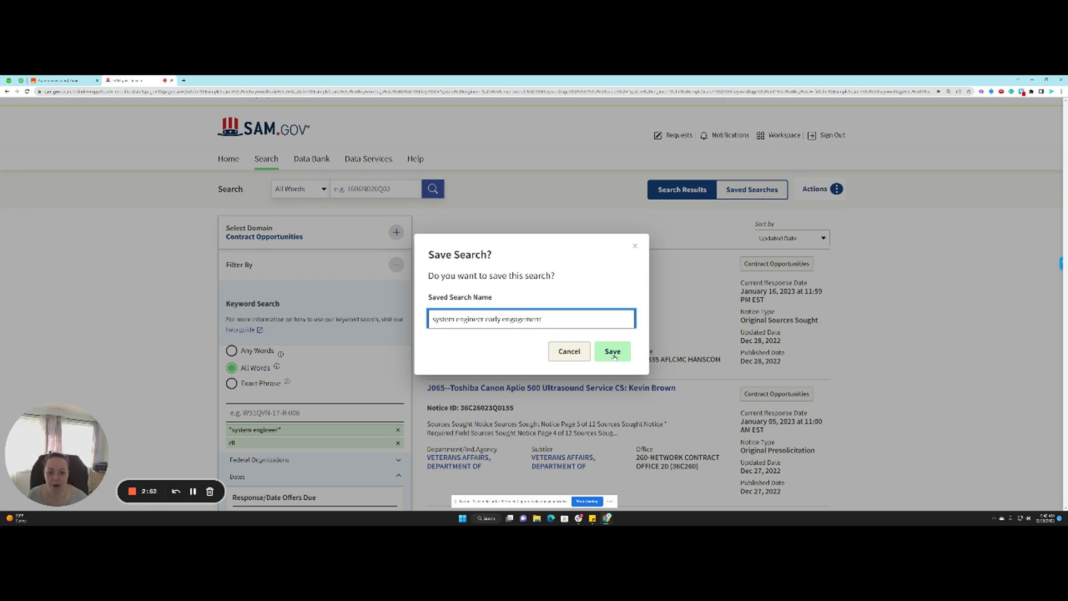
pyautogui.click(614, 356)
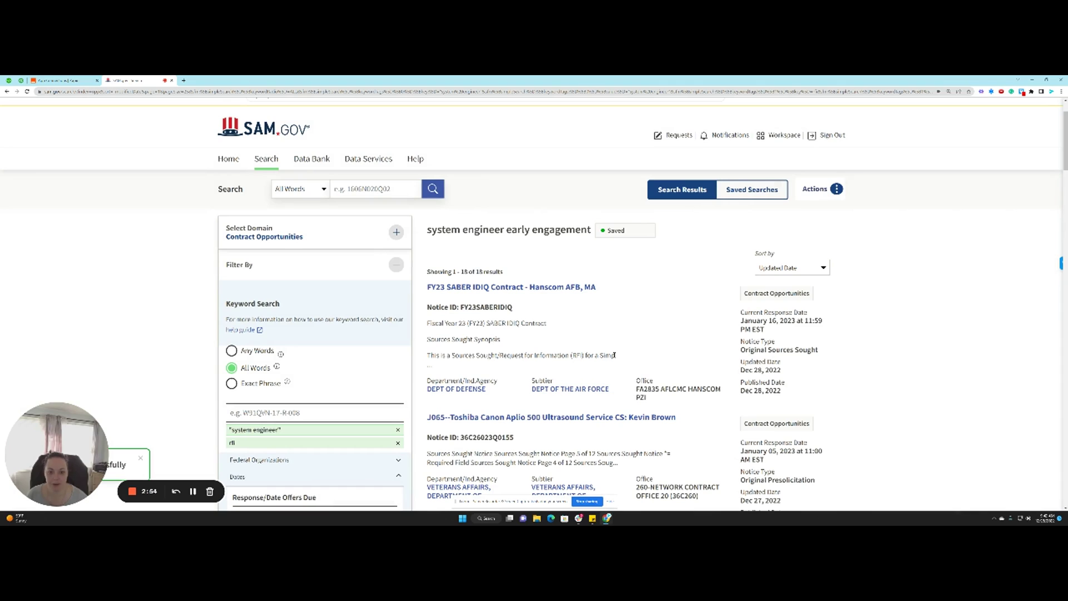
pyautogui.moveTo(425, 232); pyautogui.dragTo(640, 238)
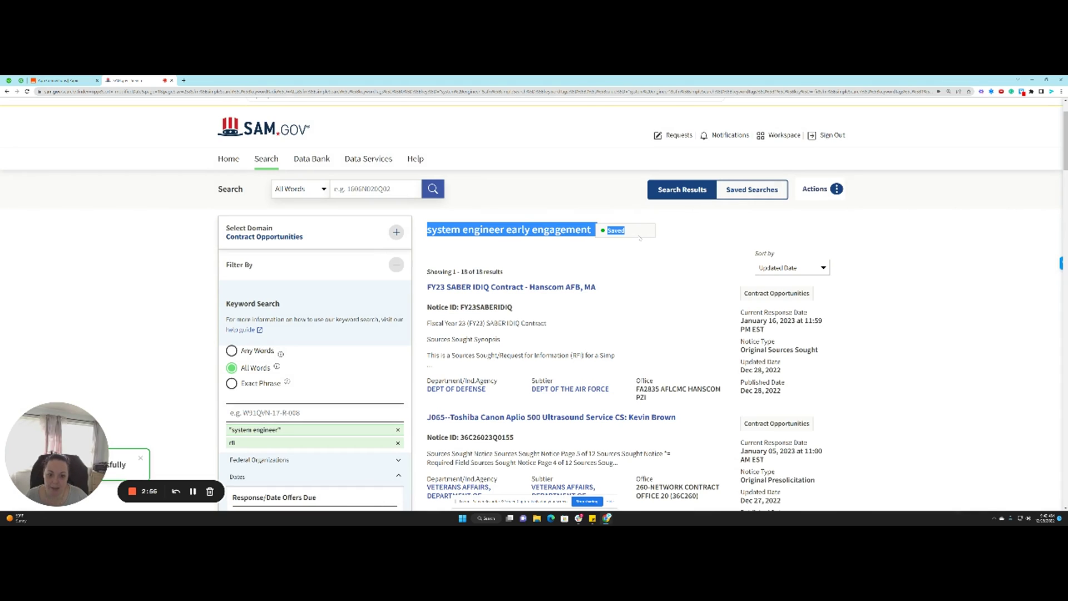
pyautogui.click(689, 236)
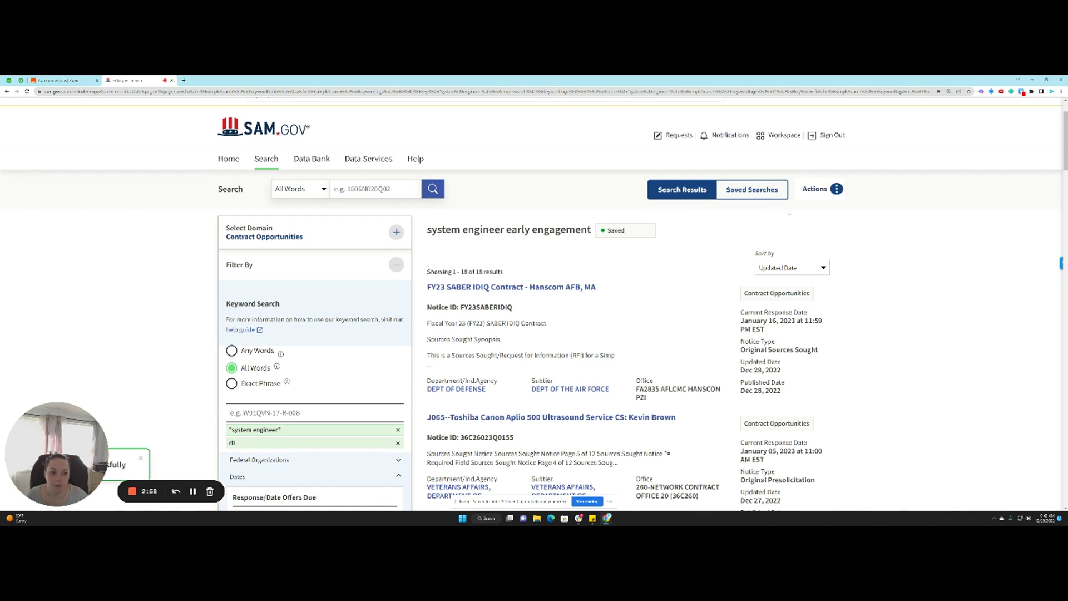
pyautogui.click(836, 189)
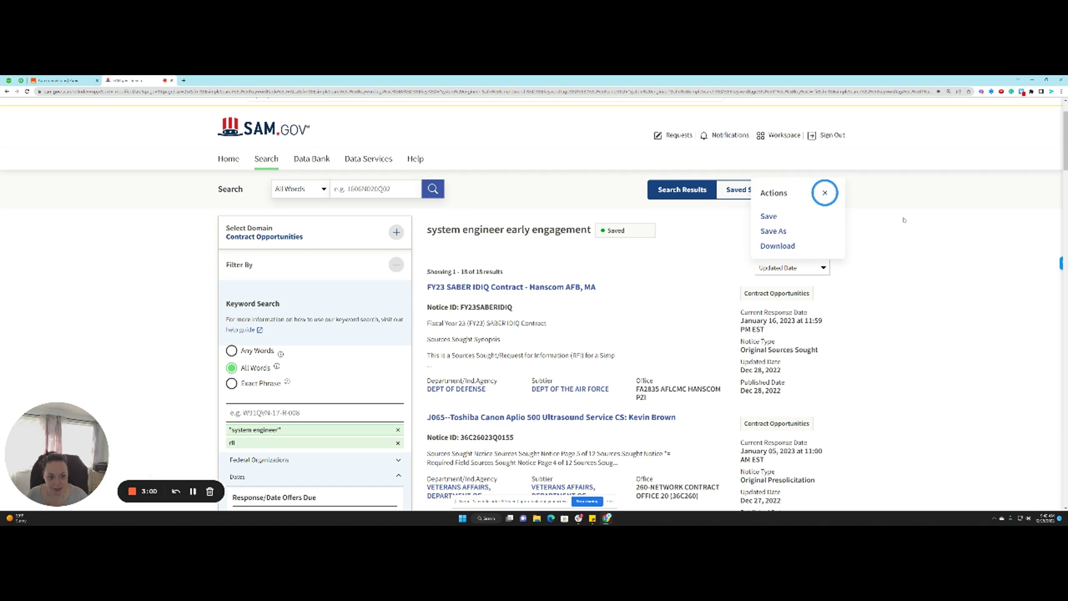
pyautogui.click(801, 241)
pyautogui.scroll(1, 757, 208)
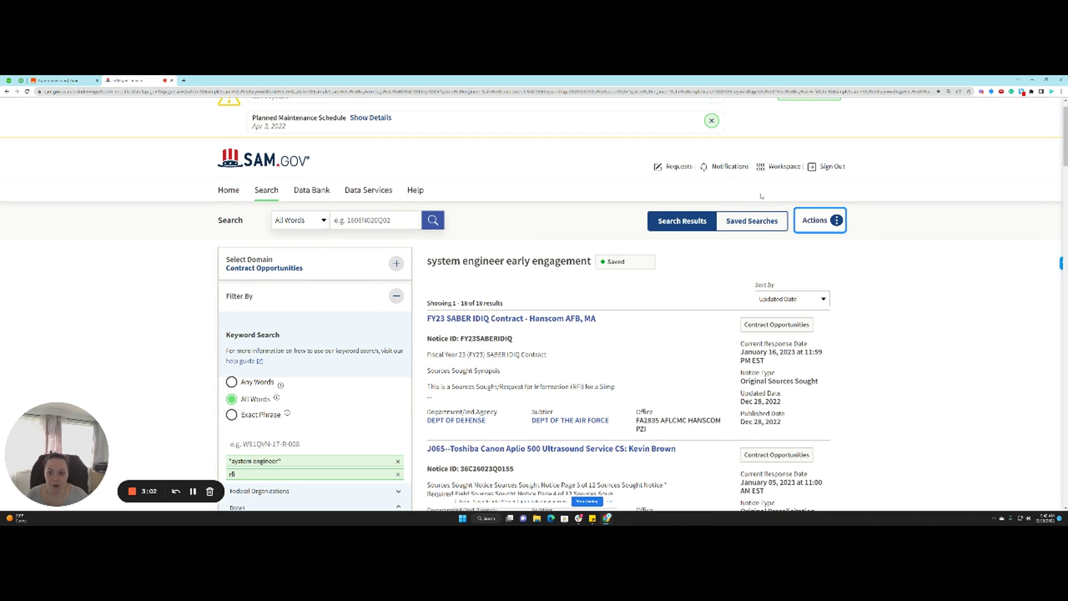
# - In Workspace Saved Searches, set 'system engineer early engagement' to Notify
pyautogui.click(782, 166)
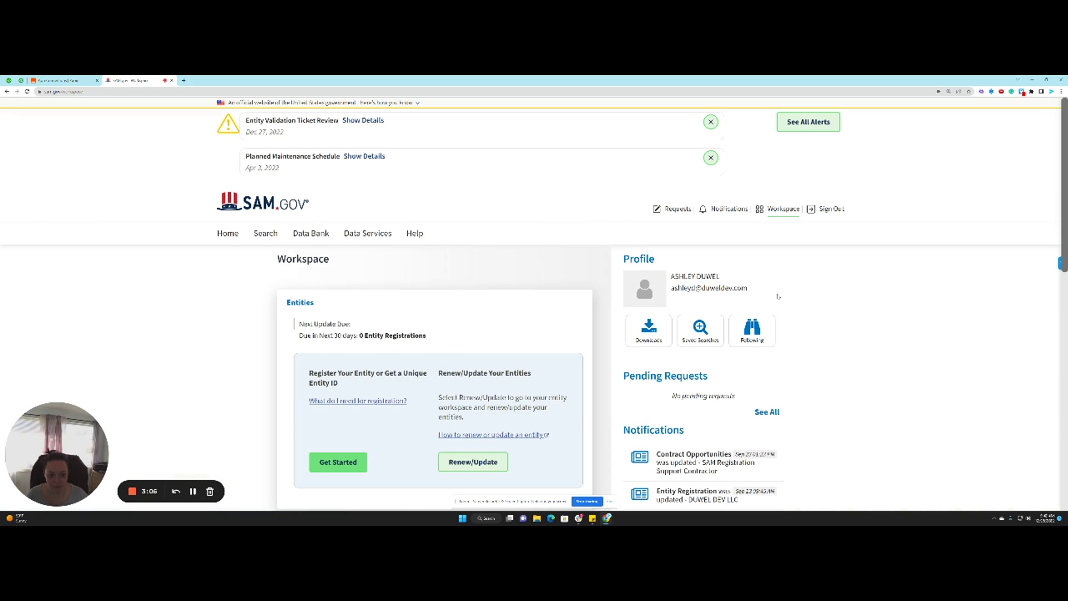
pyautogui.click(699, 331)
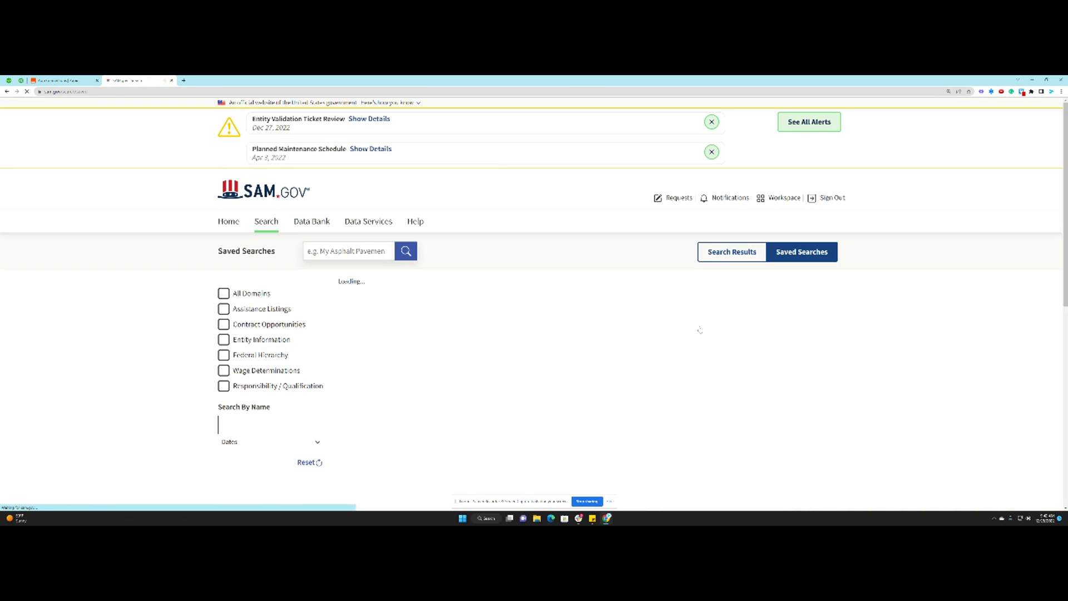
pyautogui.scroll(-1, 387, 300)
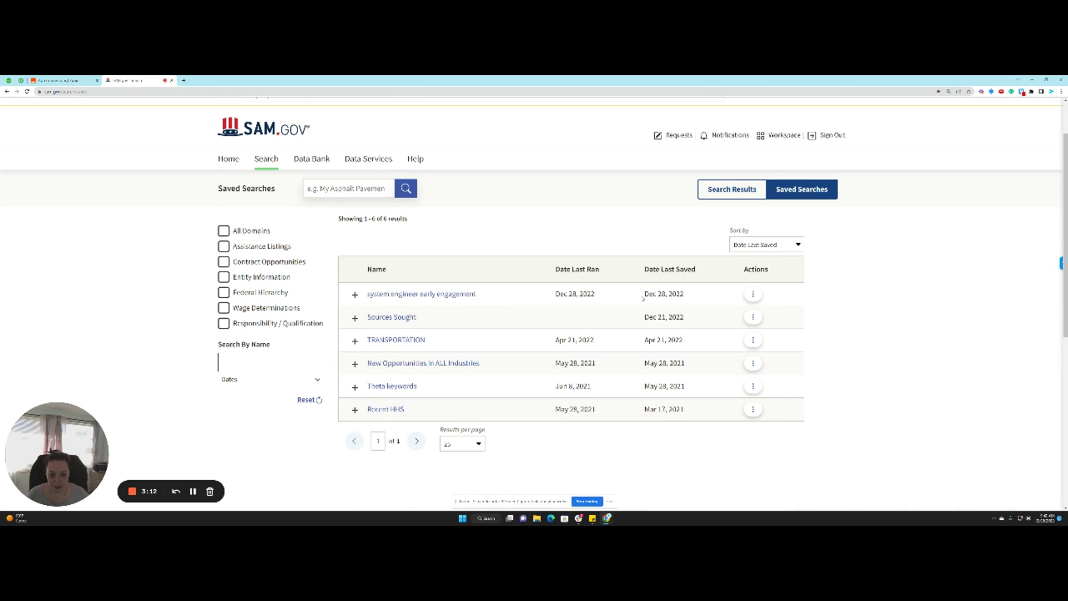
pyautogui.click(753, 295)
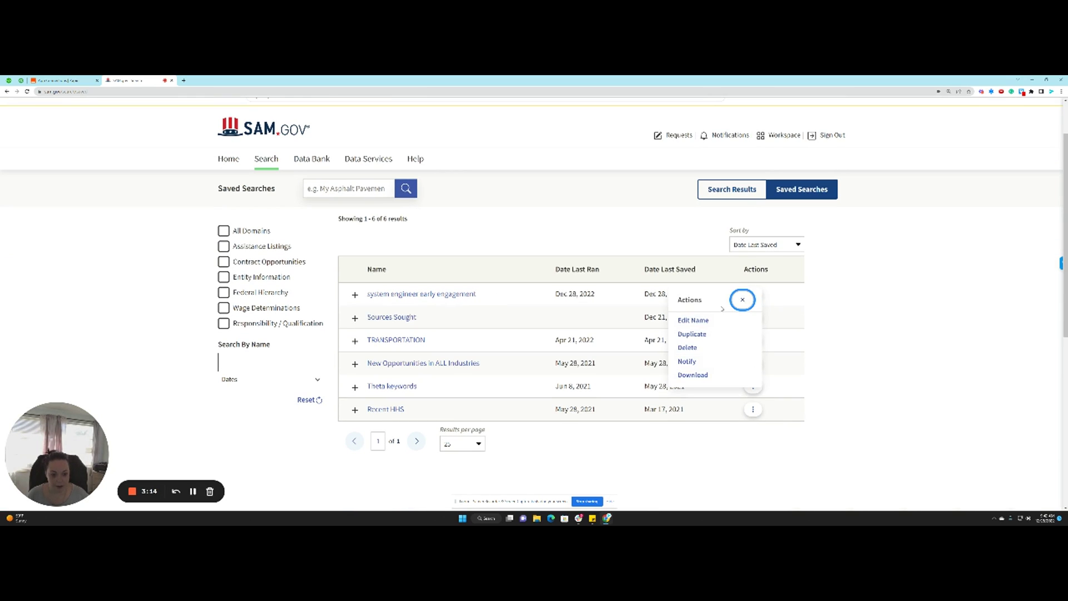
pyautogui.click(687, 362)
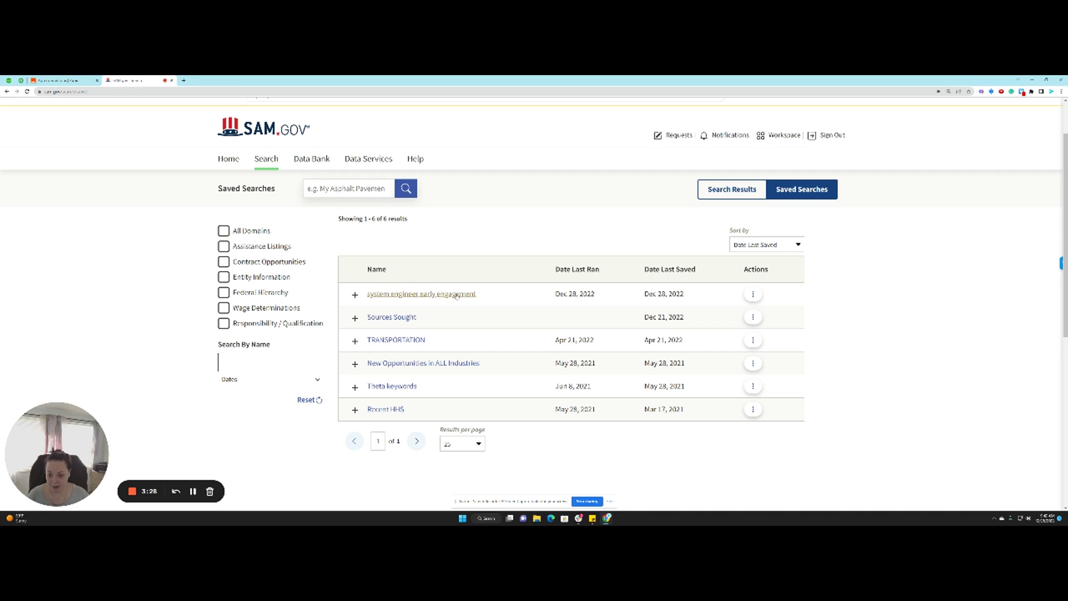
# - Reopen the search's options menu to confirm it now offers Stop Notify
pyautogui.click(753, 293)
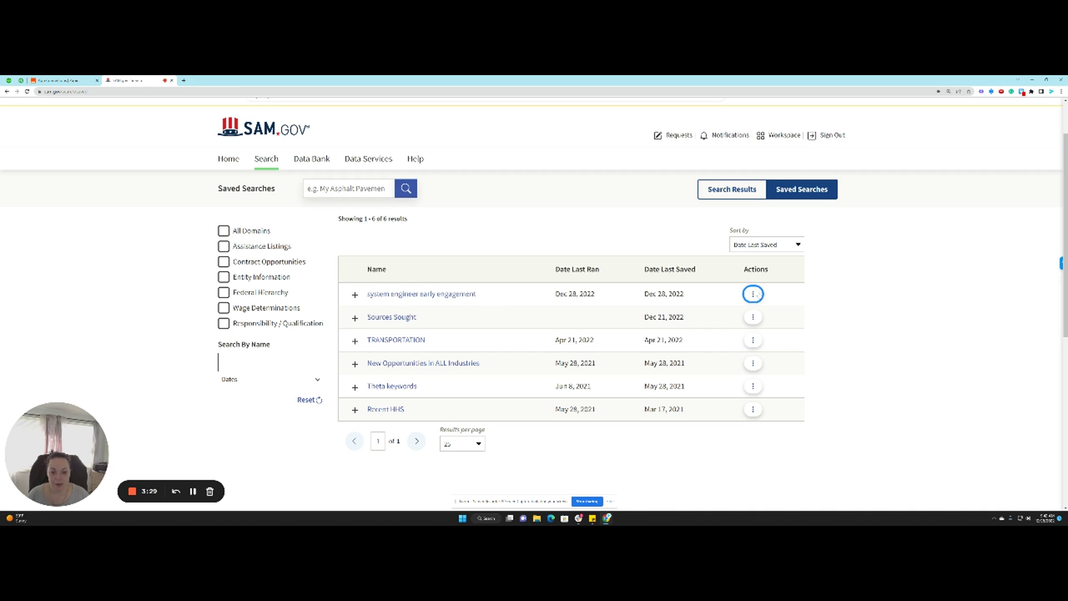